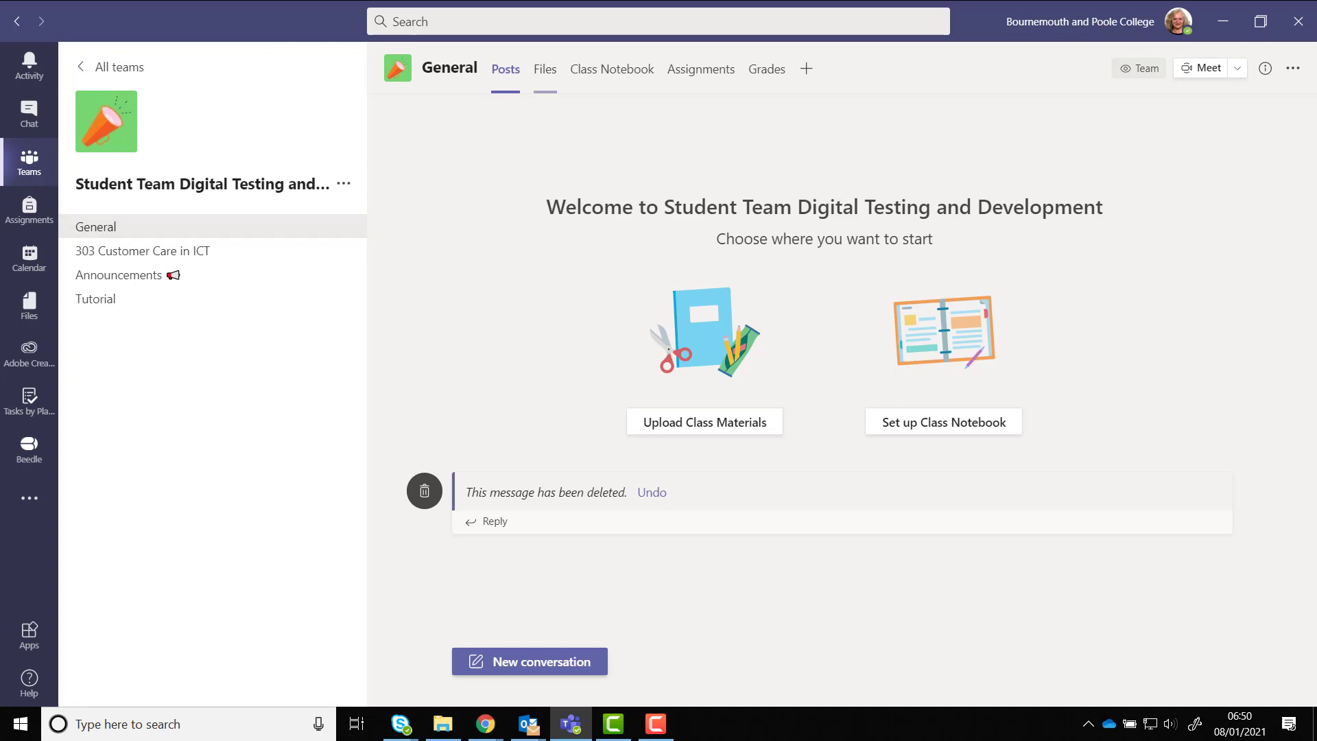
Step: Look over the General channel's files, then switch to the 303 Customer Care in ICT channel
{"action": "left_click", "coordinate": [544, 71]}
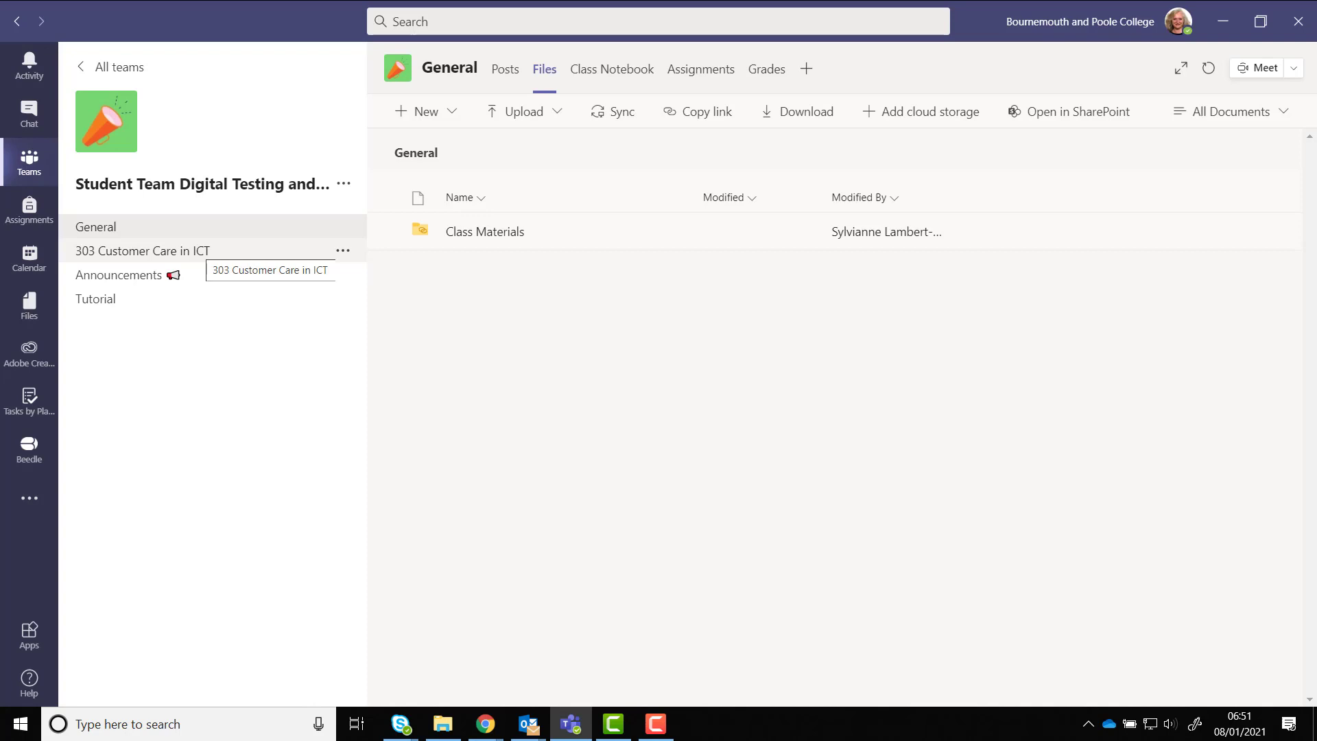
{"action": "left_click", "coordinate": [188, 248]}
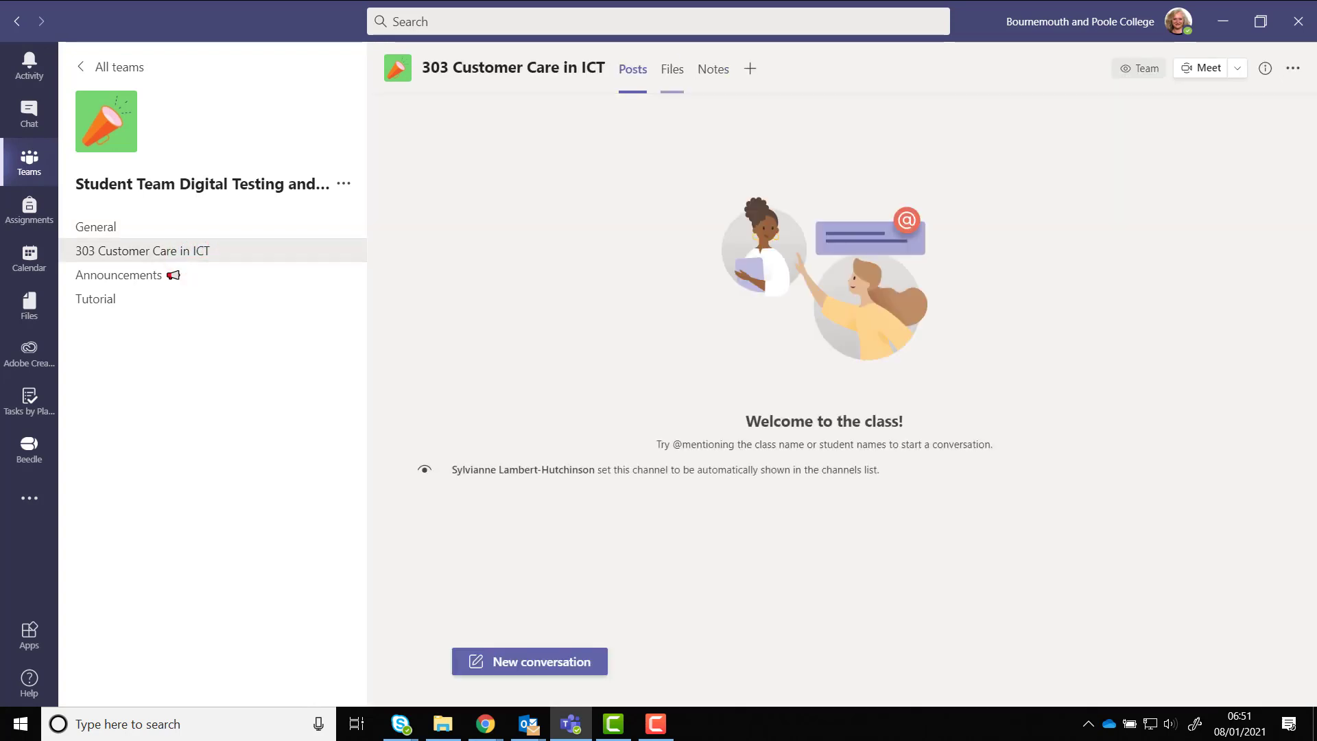
Step: In the 303 Customer Care in ICT channel's Files tab, create a new folder named 'Class files'
{"action": "left_click", "coordinate": [673, 68]}
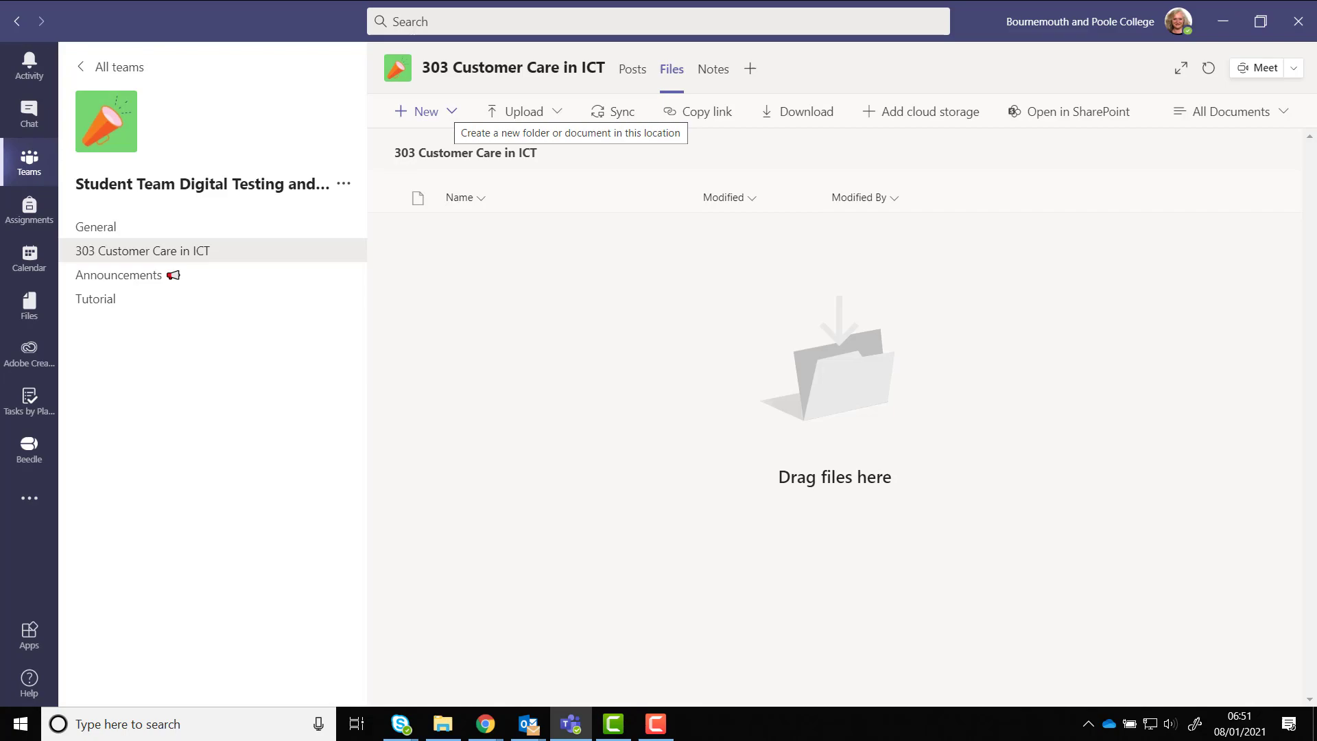
{"action": "left_click", "coordinate": [444, 110]}
{"action": "left_click", "coordinate": [443, 147]}
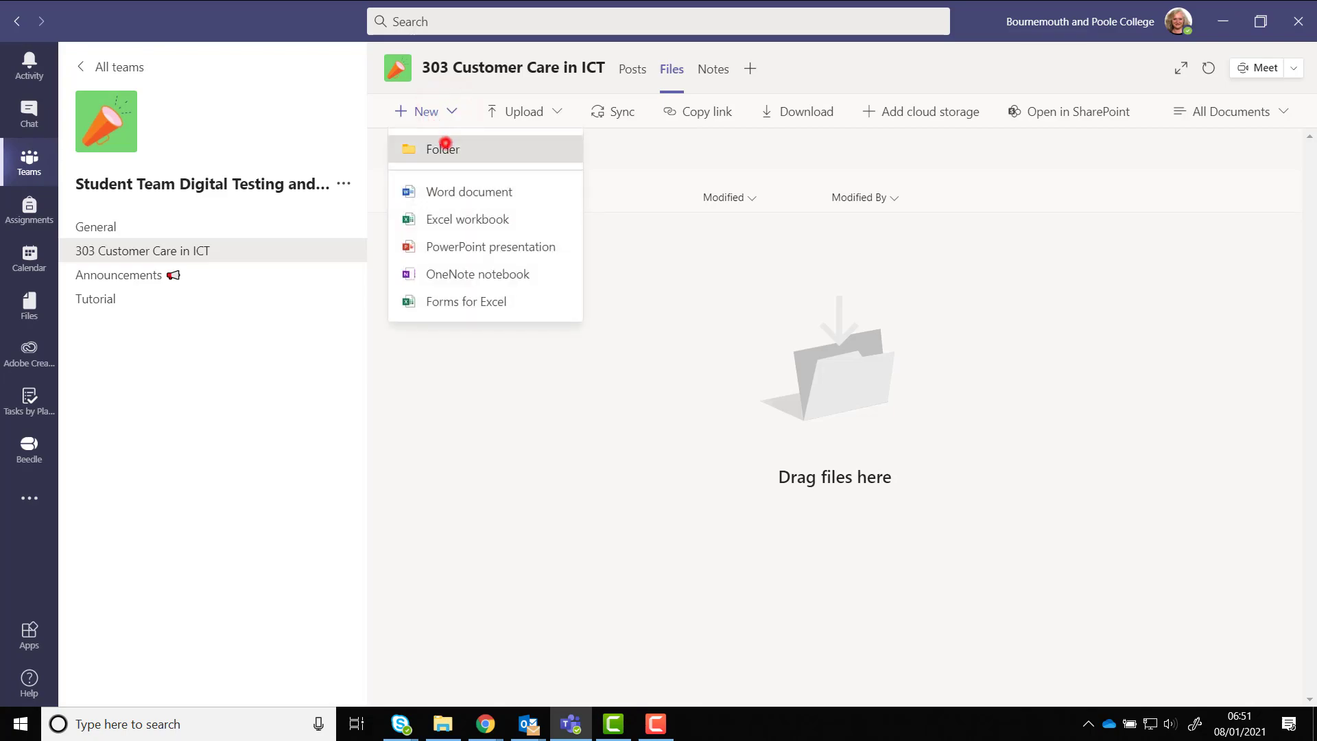
{"action": "type", "text": "C"}
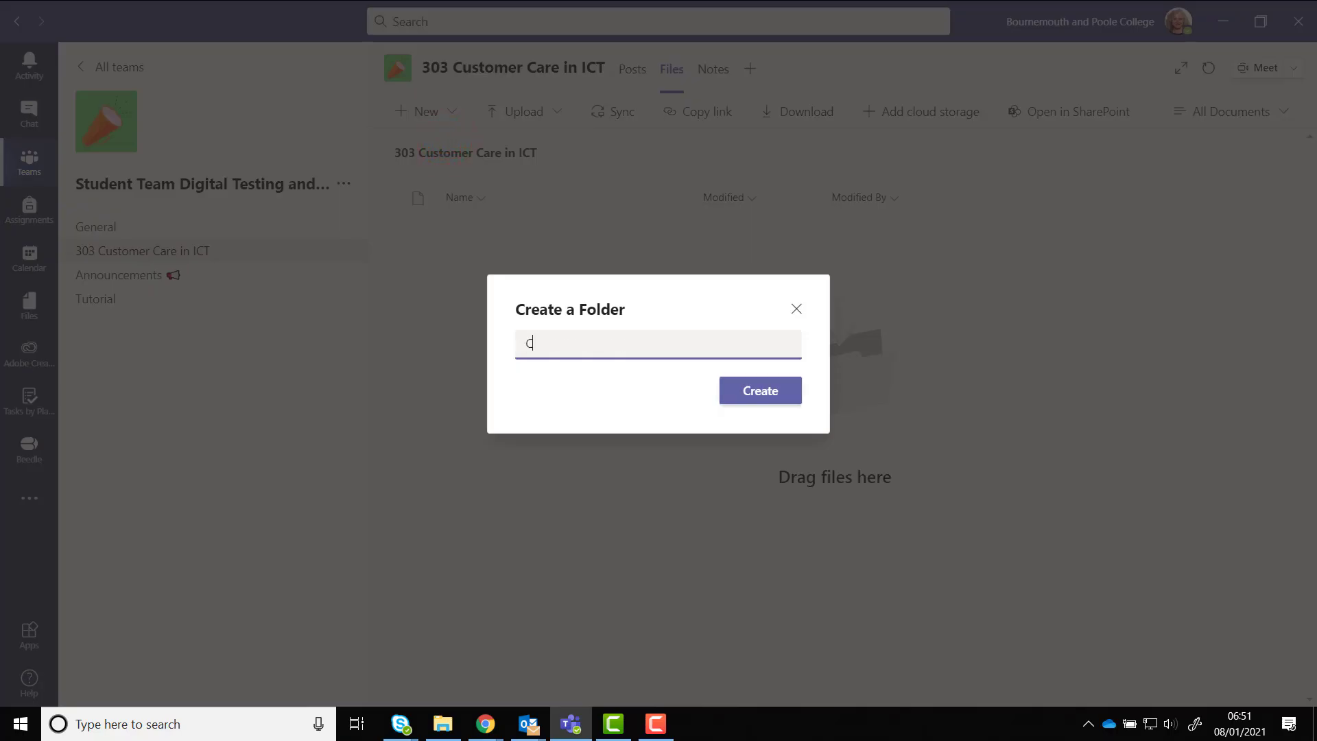
{"action": "type", "text": "lass files"}
{"action": "left_click", "coordinate": [754, 391]}
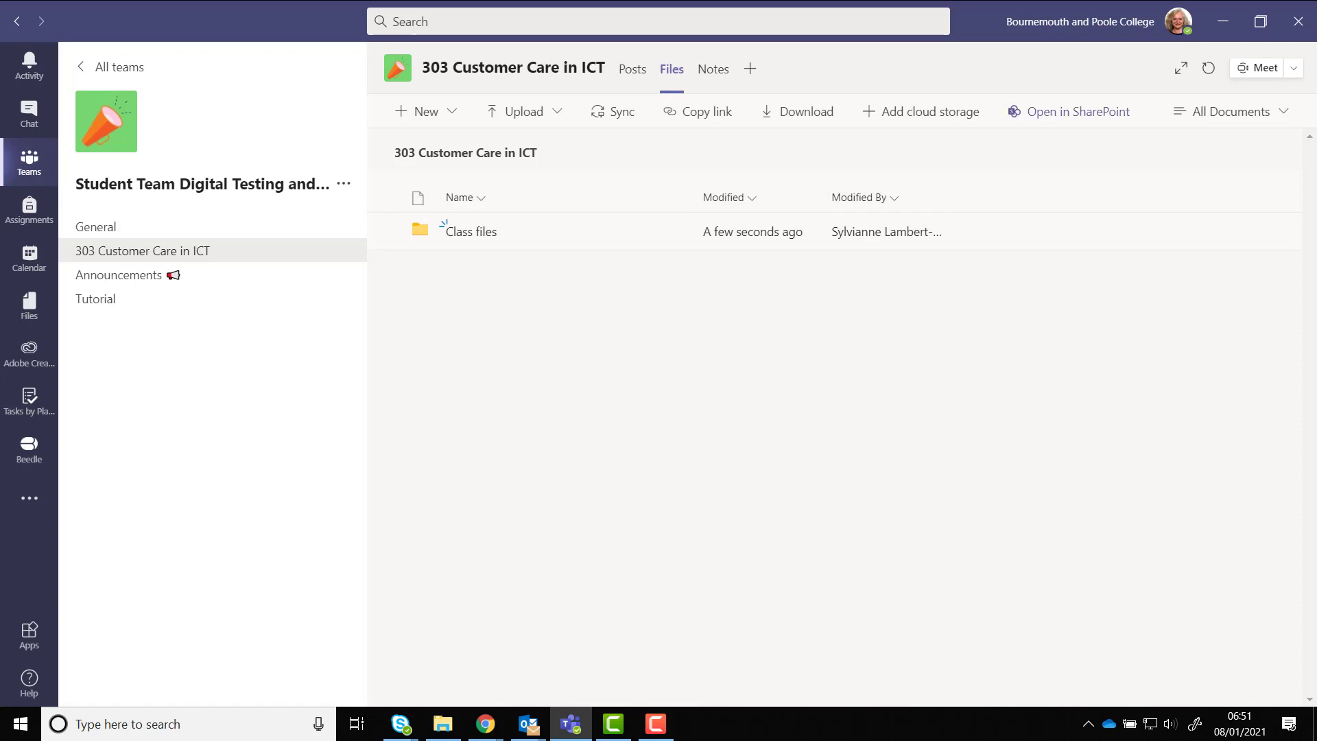
Step: Open the channel's files in SharePoint and show the actions menu for the Class files folder
{"action": "left_click", "coordinate": [1040, 113]}
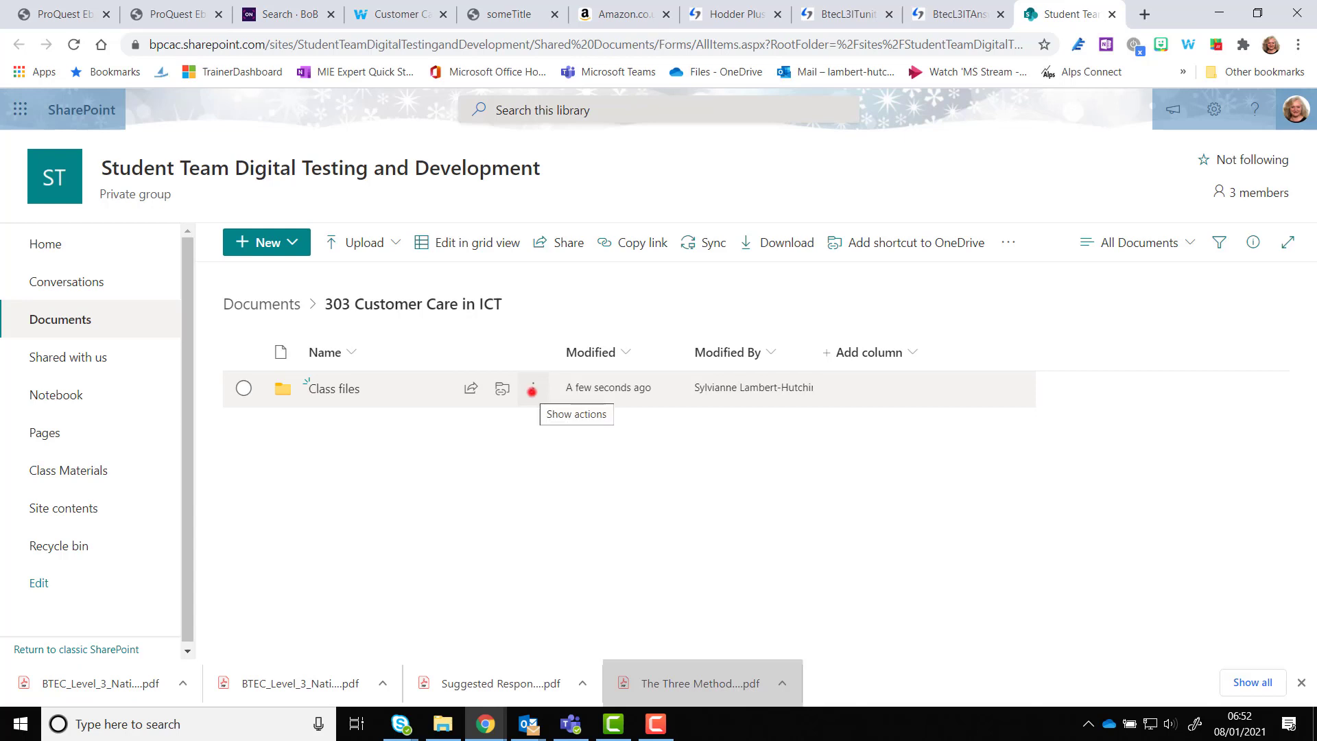
{"action": "left_click", "coordinate": [533, 388]}
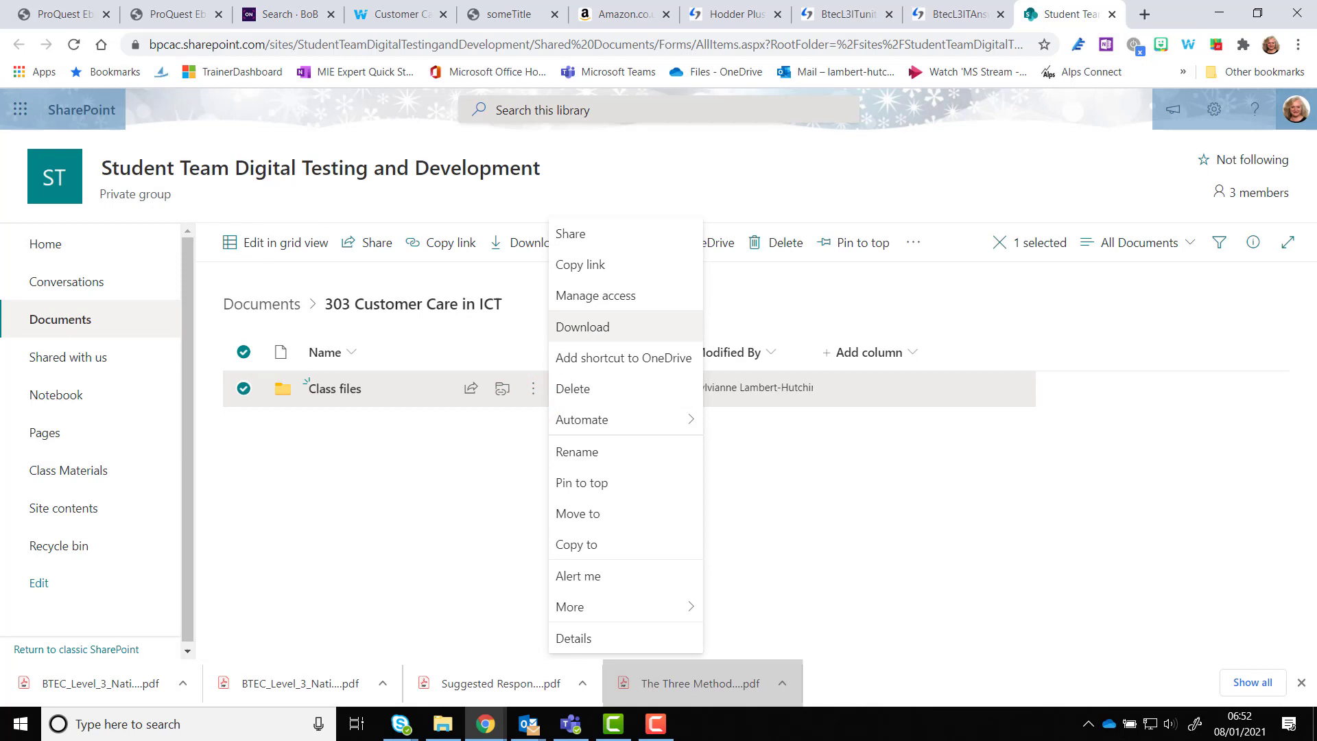
Step: In Manage access for Class files, change the fourth access entry's permission to Can view
{"action": "left_click", "coordinate": [579, 297]}
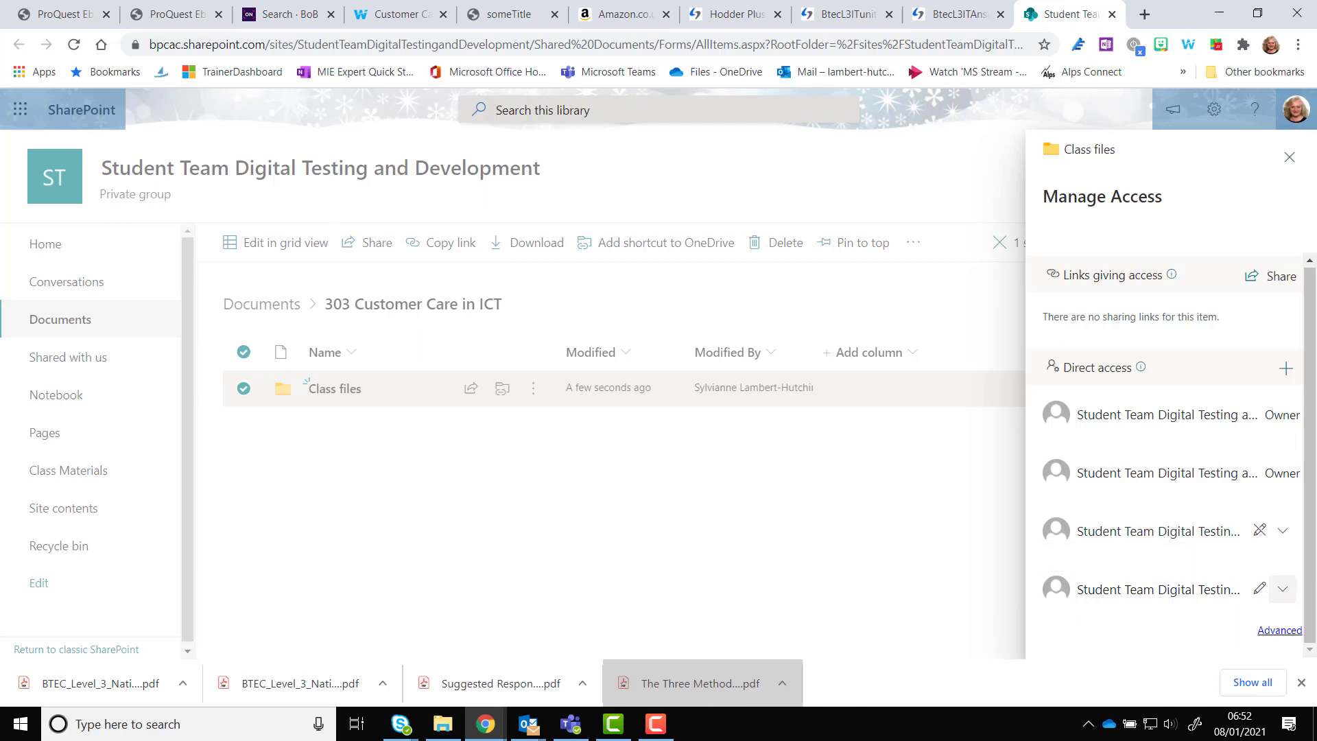
{"action": "left_click", "coordinate": [1282, 589]}
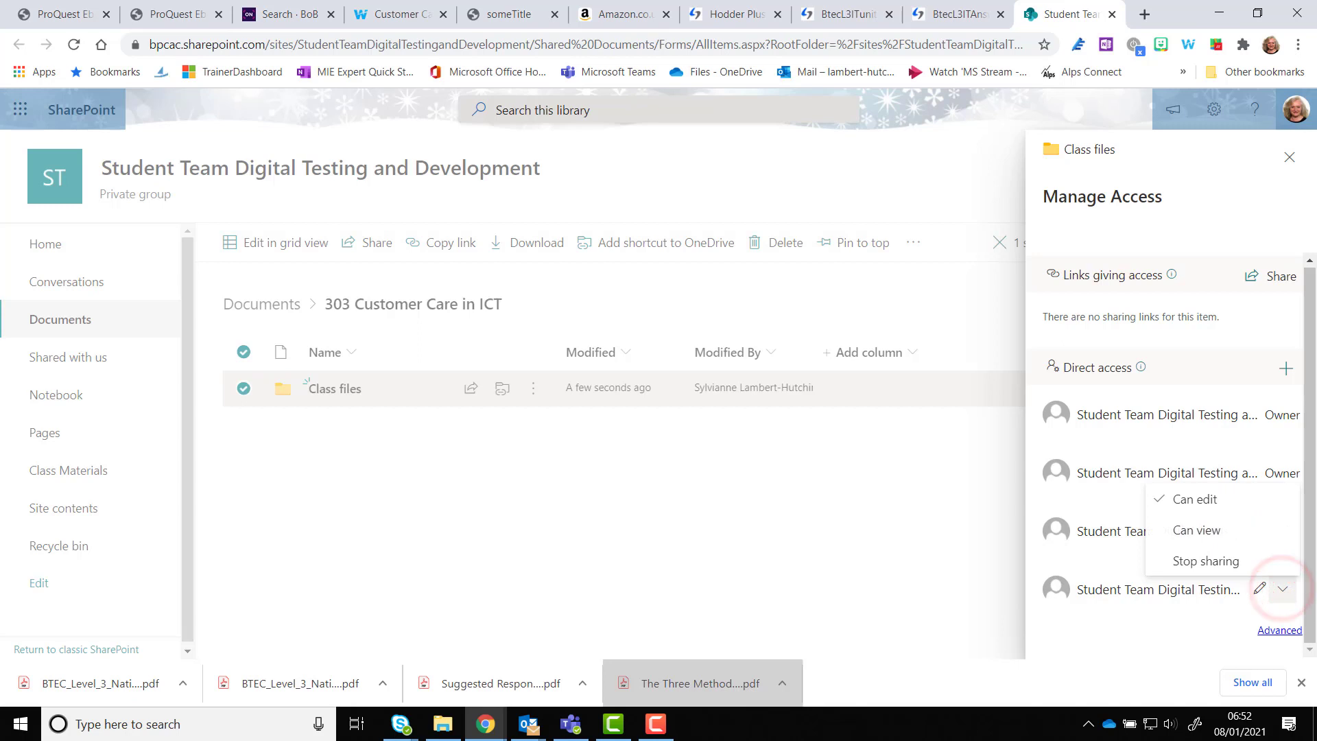
{"action": "left_click", "coordinate": [1201, 529]}
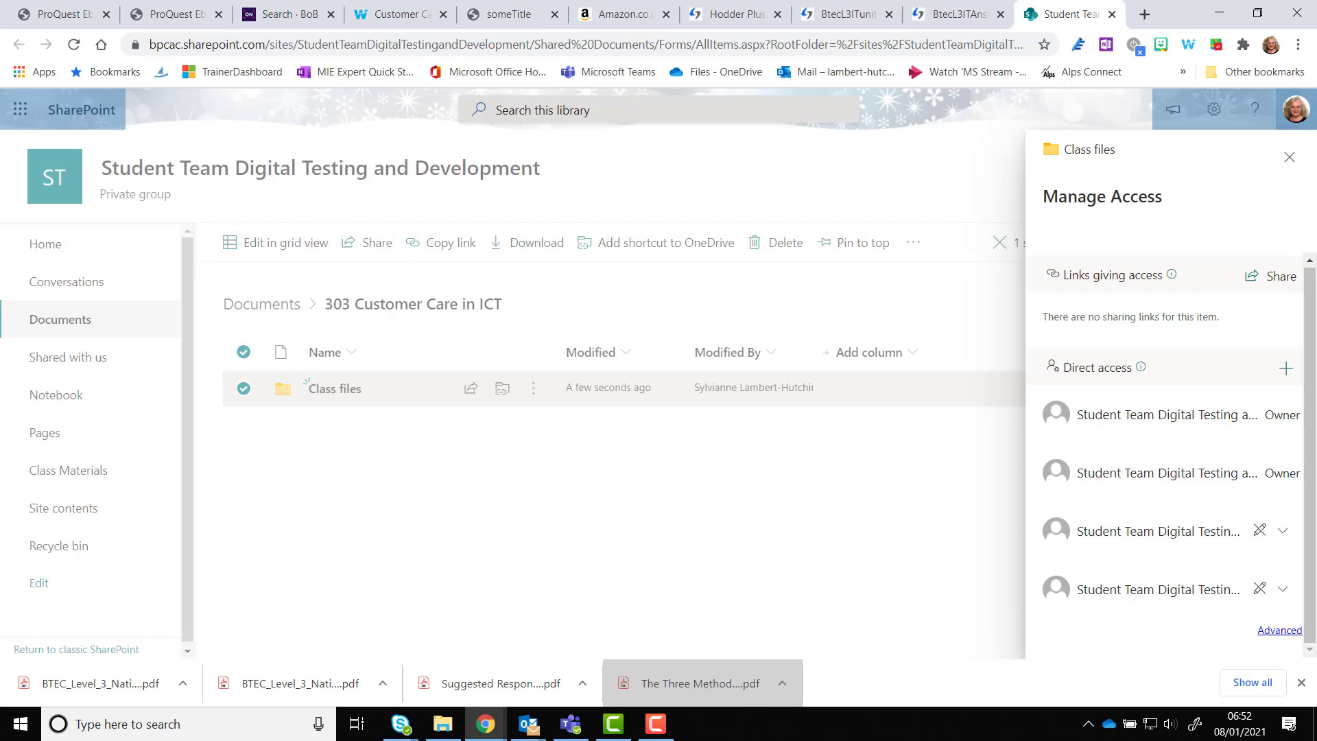
Step: Return to Teams and open the Class files folder
{"action": "mouse_move", "coordinate": [571, 723]}
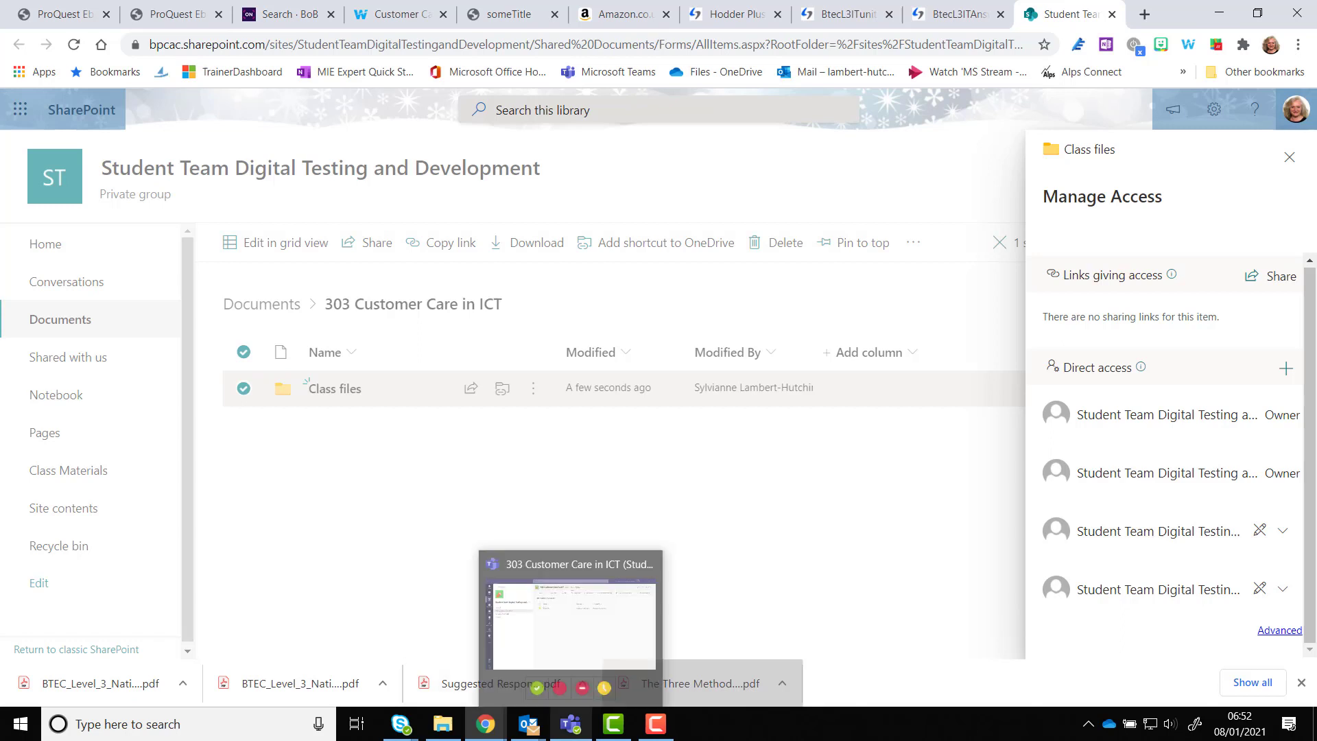
{"action": "left_click", "coordinate": [571, 720]}
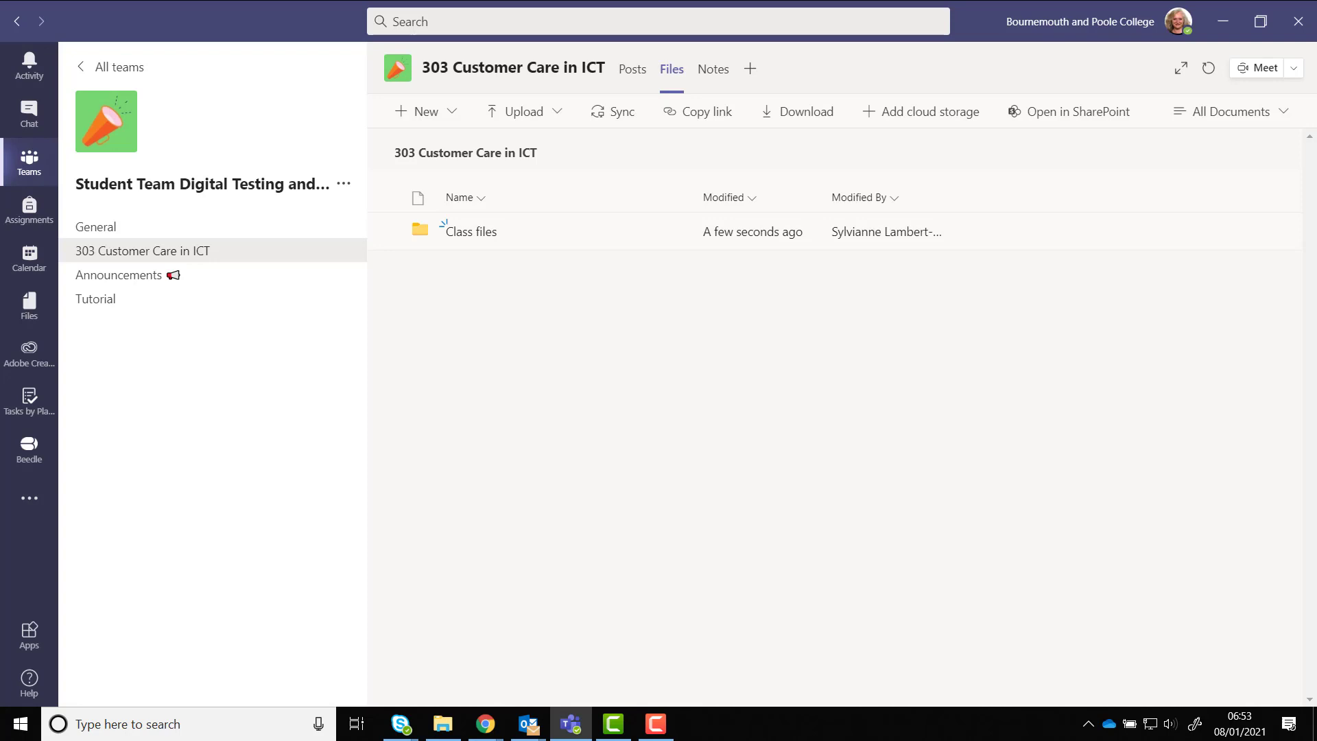
{"action": "left_click", "coordinate": [472, 231]}
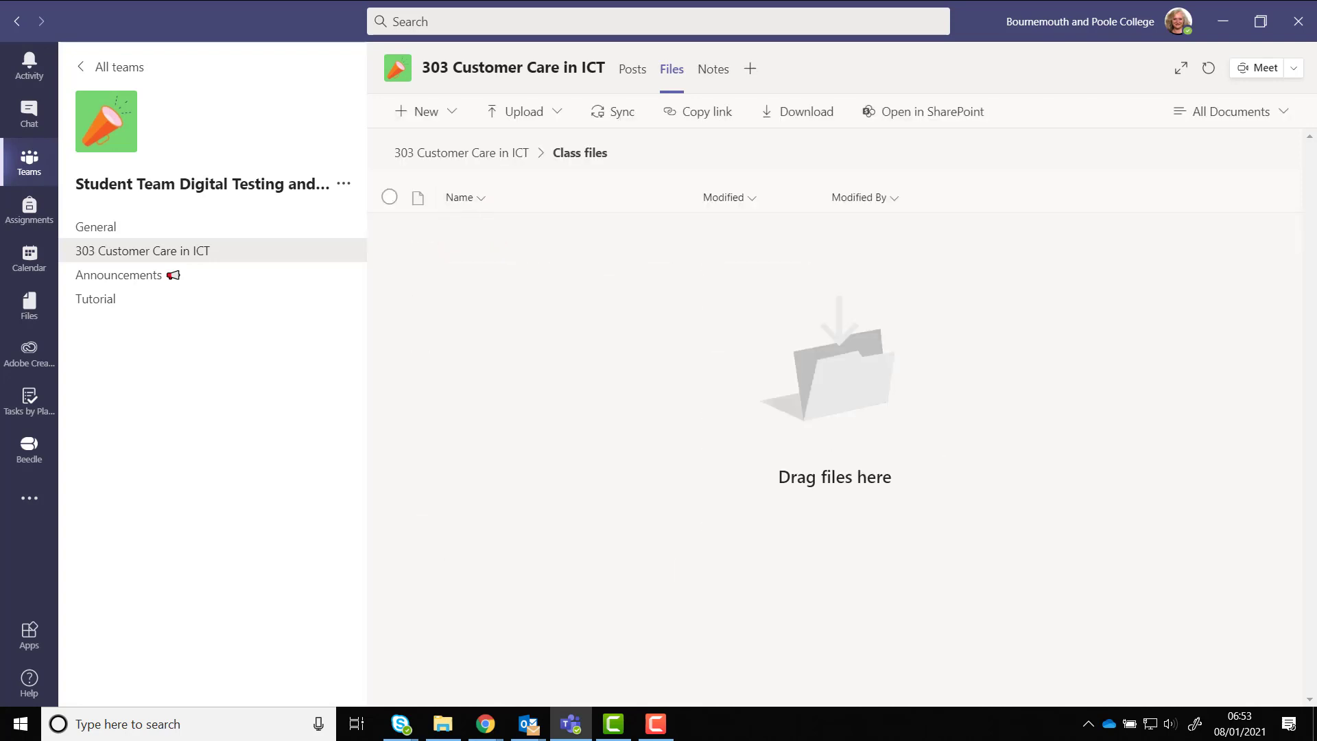
Step: Create and open a 'Lesson 1' folder, then open the local 303 customer care in ICT folder
{"action": "left_click", "coordinate": [442, 108]}
{"action": "left_click", "coordinate": [444, 147]}
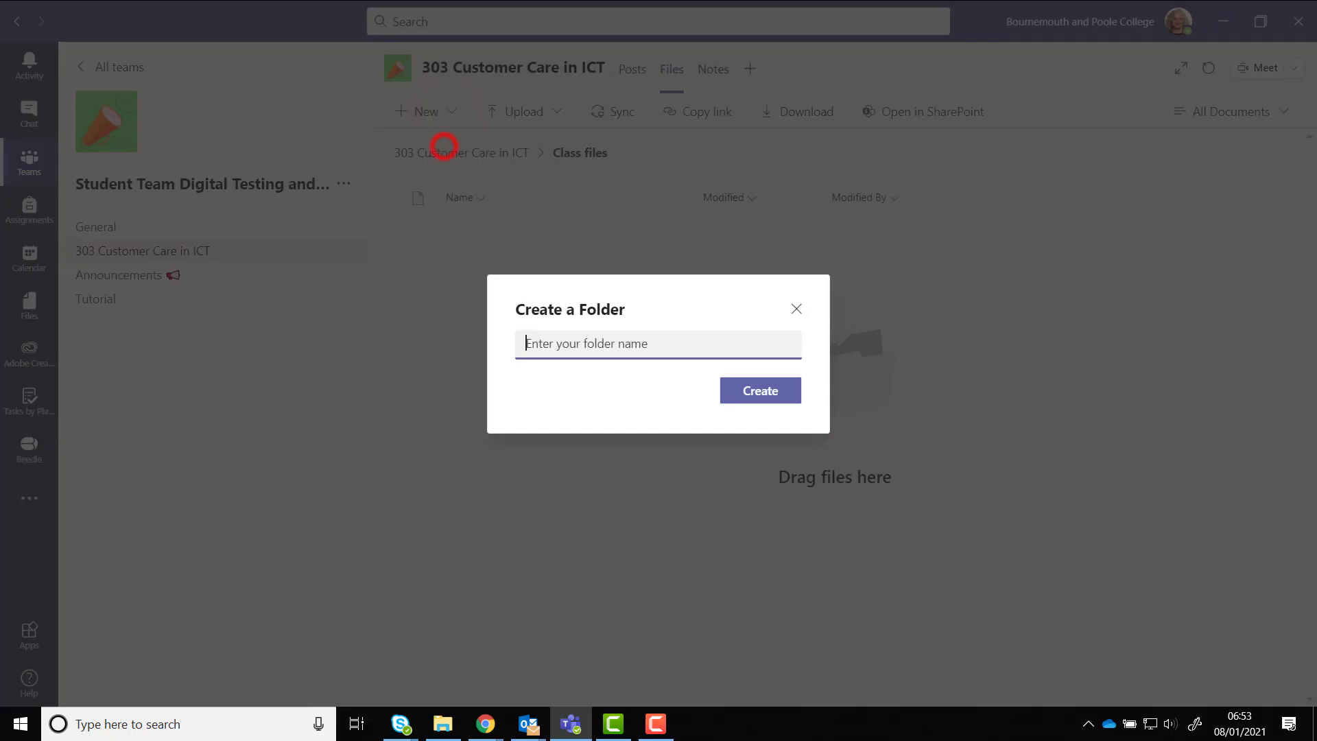
{"action": "type", "text": "Lesson 1"}
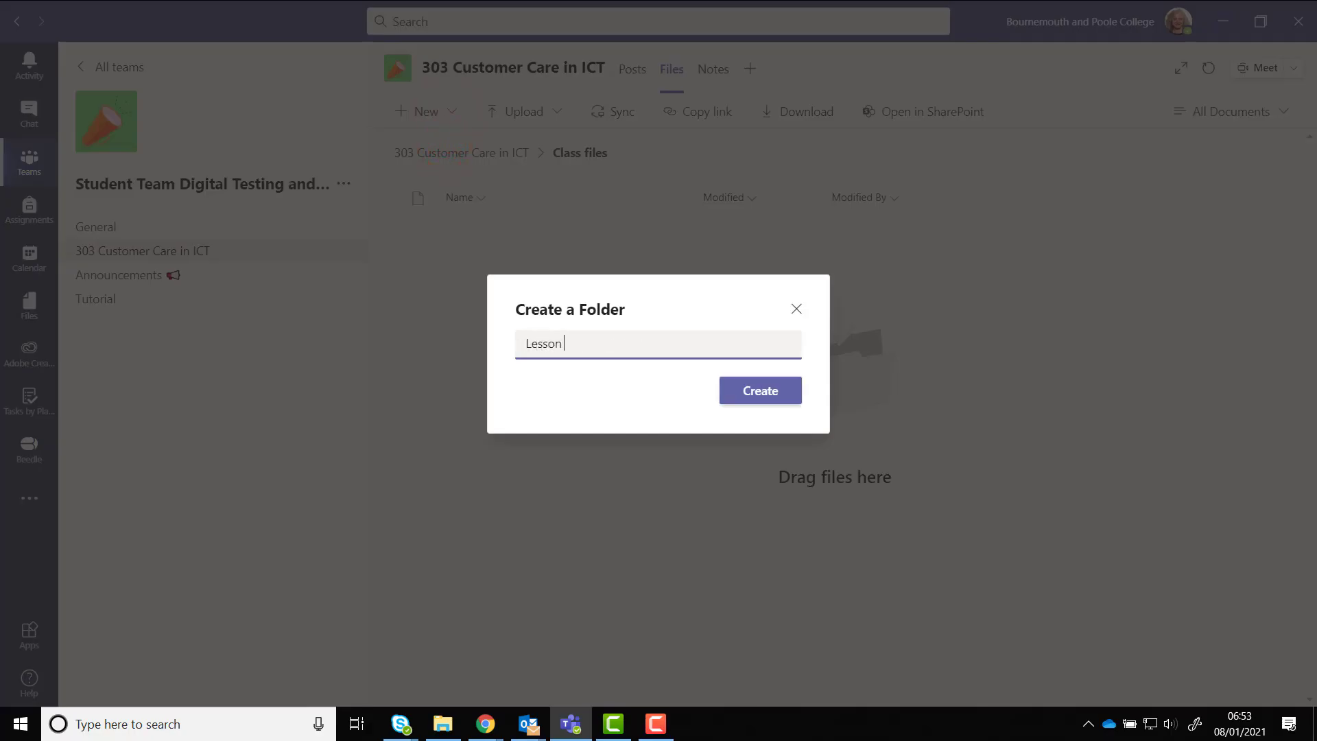
{"action": "left_click", "coordinate": [734, 388]}
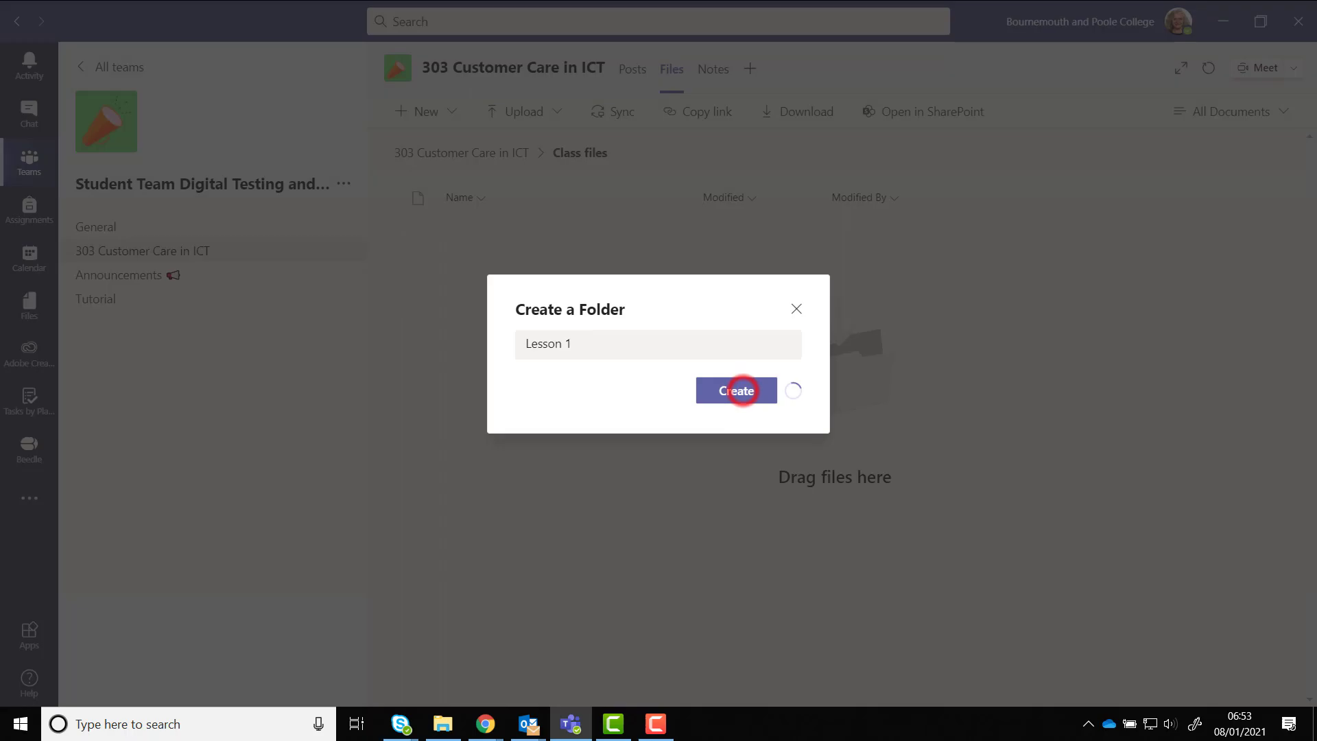
{"action": "left_click", "coordinate": [464, 233]}
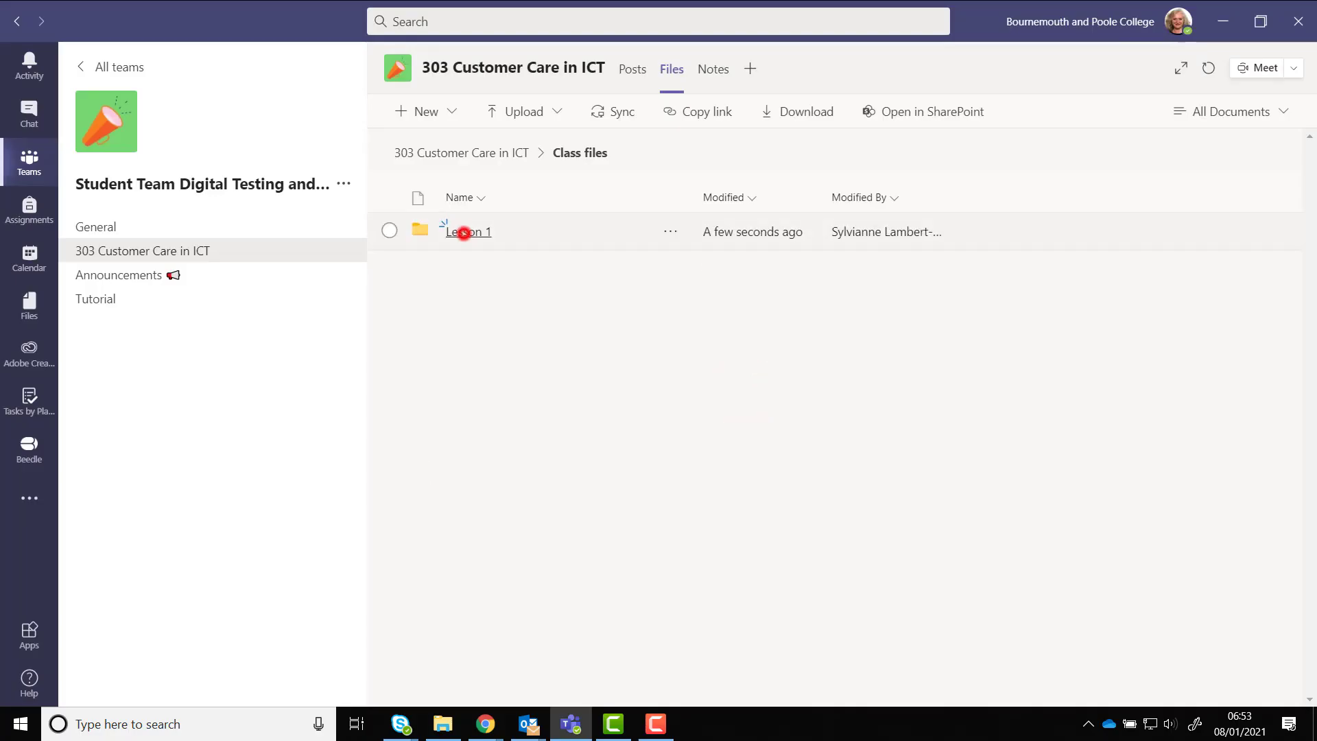
{"action": "left_click", "coordinate": [443, 723]}
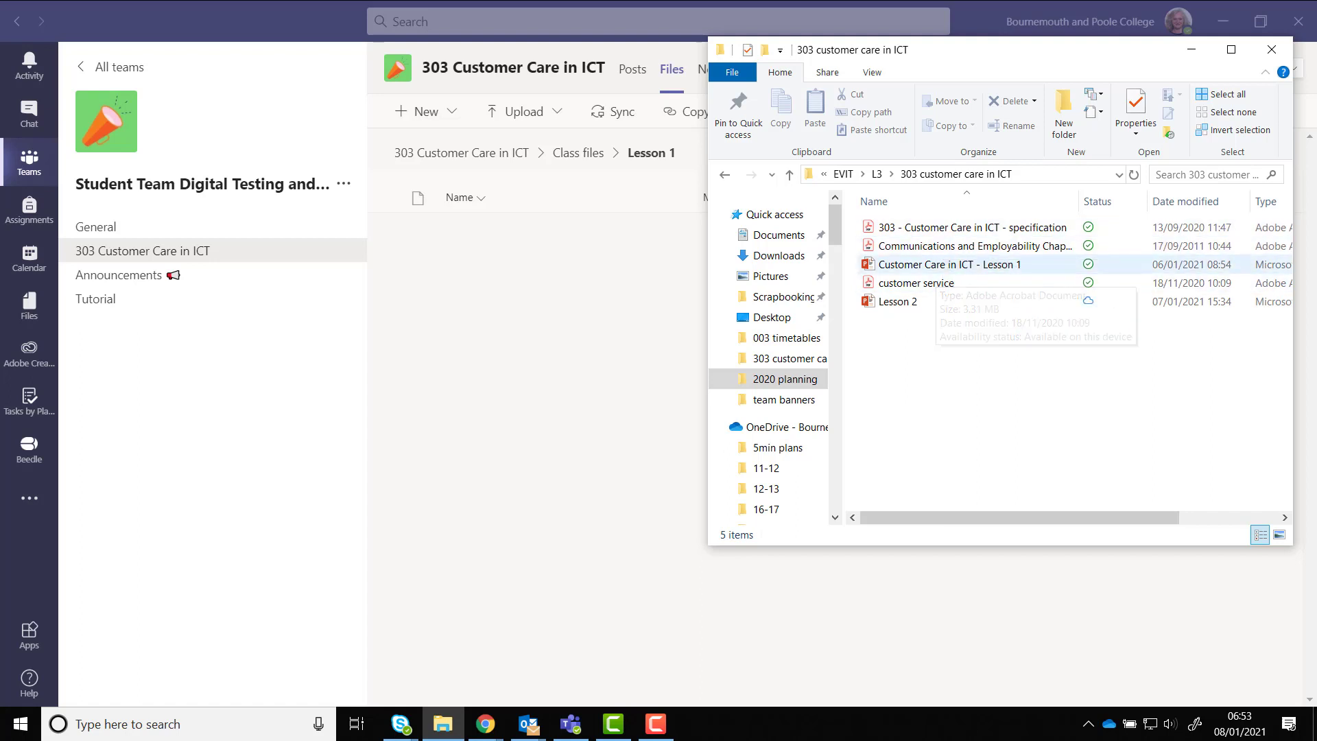
Step: Drag the Customer Care in ICT - Lesson 1 presentation from Explorer into Teams' Lesson 1 folder
{"action": "left_click", "coordinate": [933, 264]}
{"action": "mouse_move", "coordinate": [957, 265]}
{"action": "left_mouse_down"}
{"action": "mouse_move", "coordinate": [484, 269]}
{"action": "mouse_move", "coordinate": [507, 274]}
{"action": "left_mouse_up"}
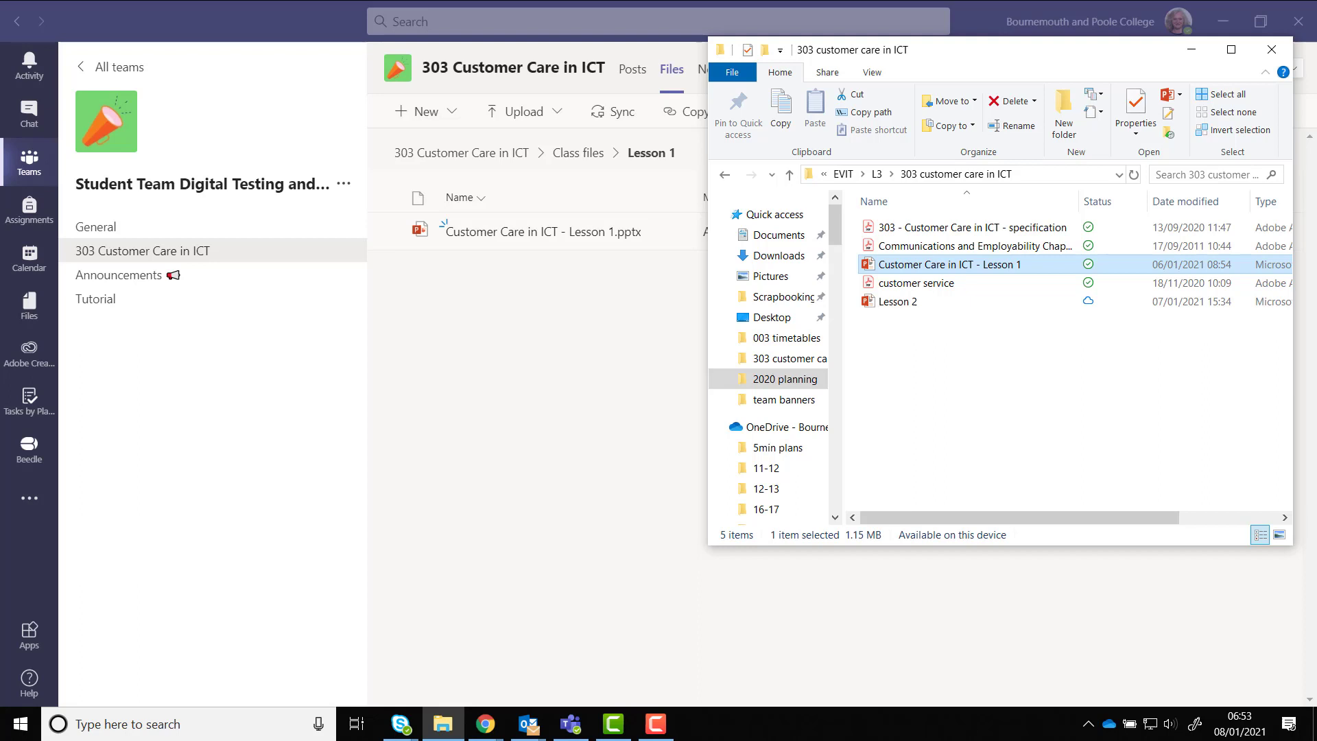
Step: Go through General's Files tab back to the 303 Customer Care in ICT channel's top-level Files tab
{"action": "left_click", "coordinate": [232, 223]}
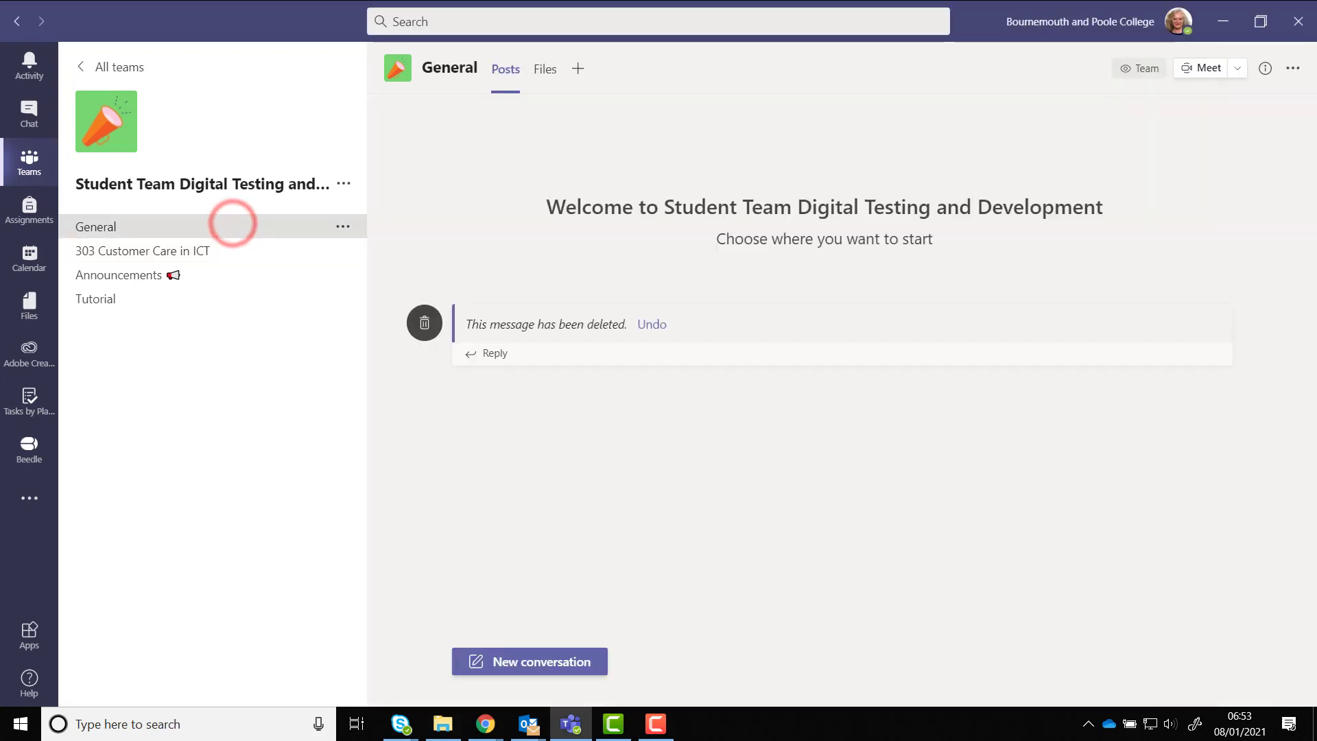
{"action": "left_click", "coordinate": [553, 71]}
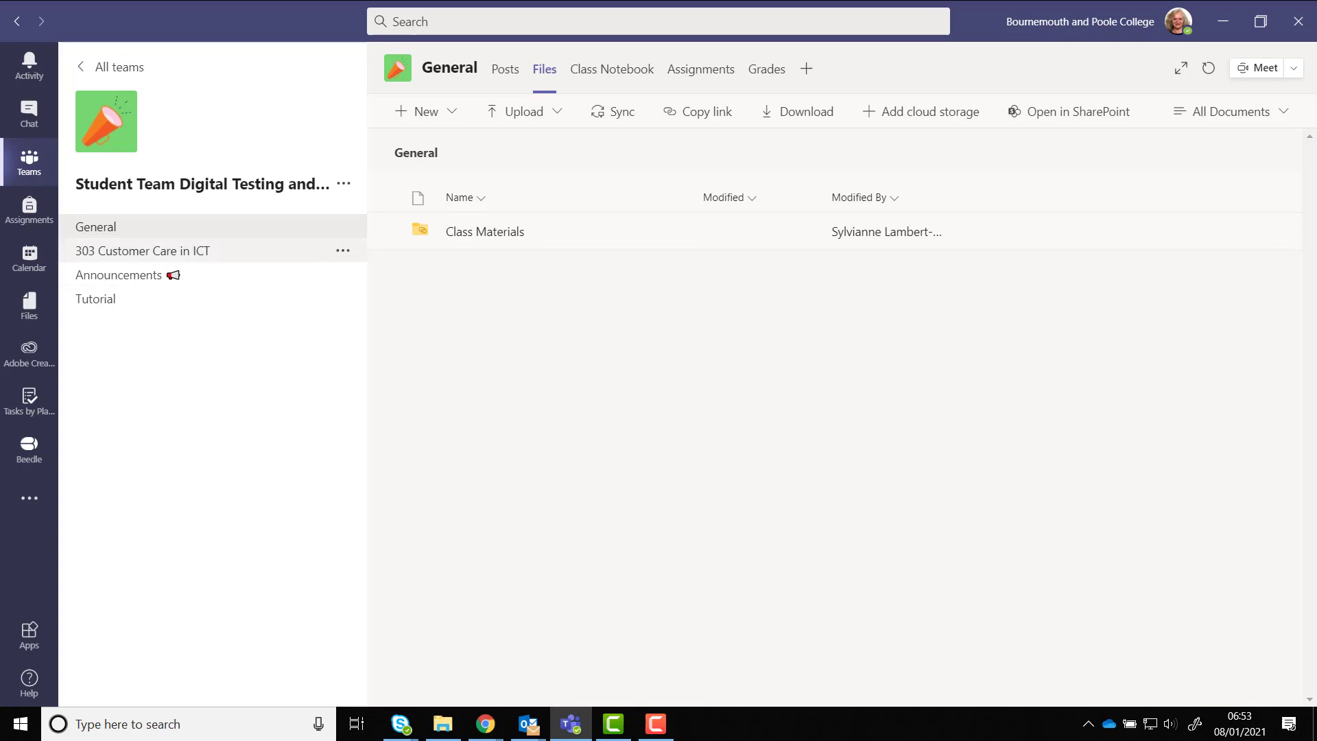
{"action": "left_click", "coordinate": [161, 251]}
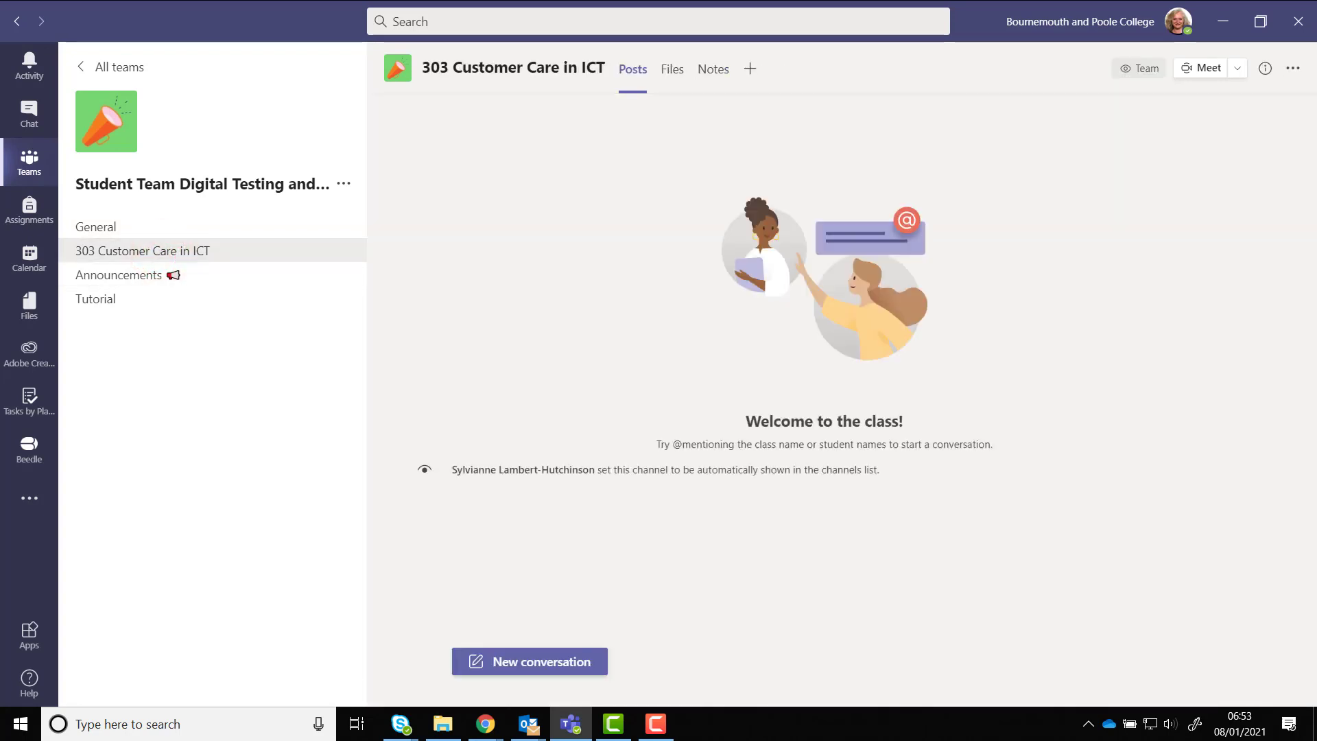
{"action": "left_click", "coordinate": [669, 74]}
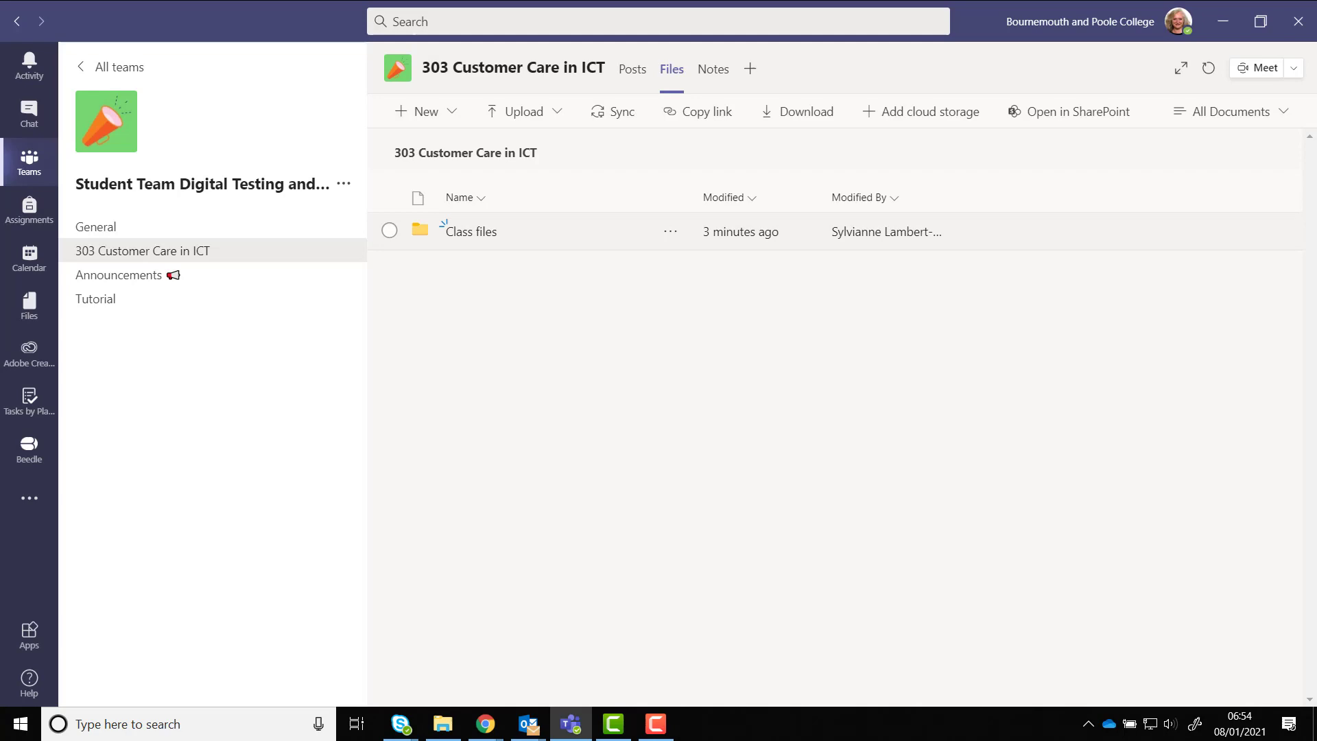
{"action": "left_click", "coordinate": [1088, 111]}
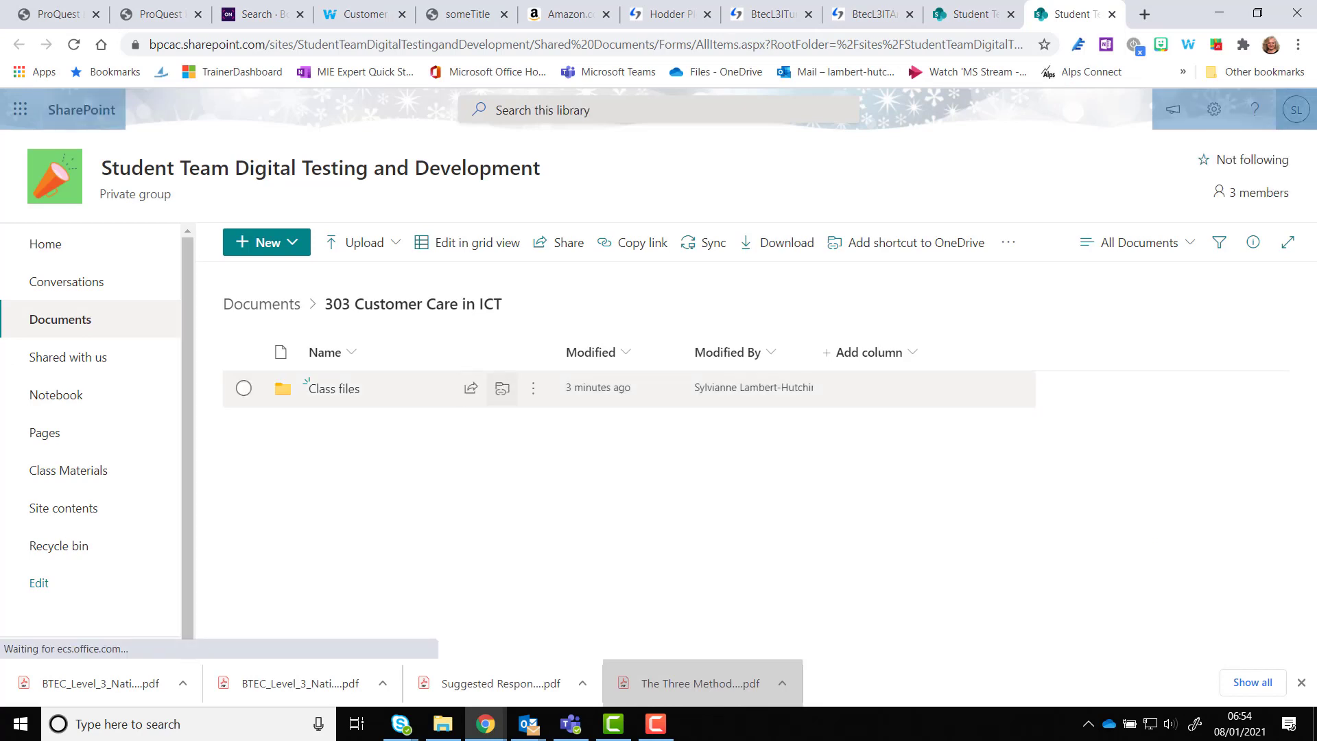
{"action": "left_click", "coordinate": [533, 389]}
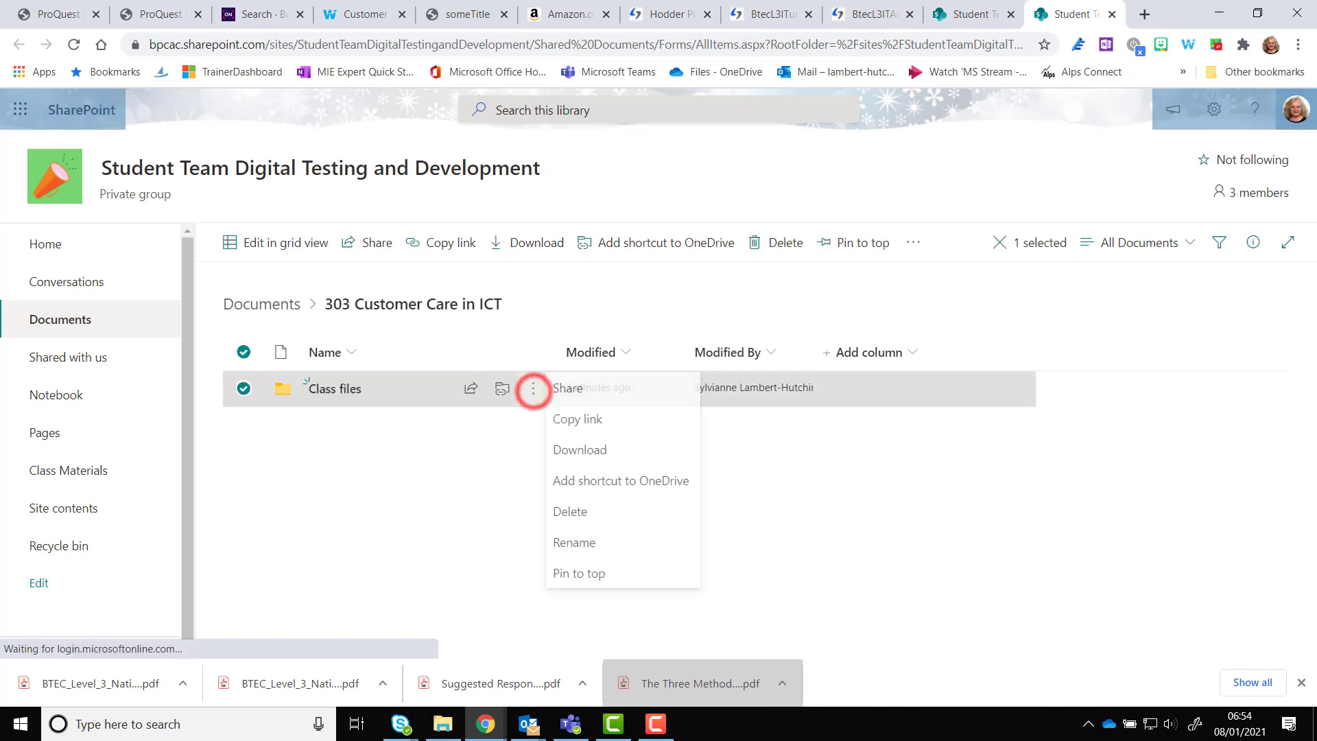
{"action": "left_click", "coordinate": [594, 288]}
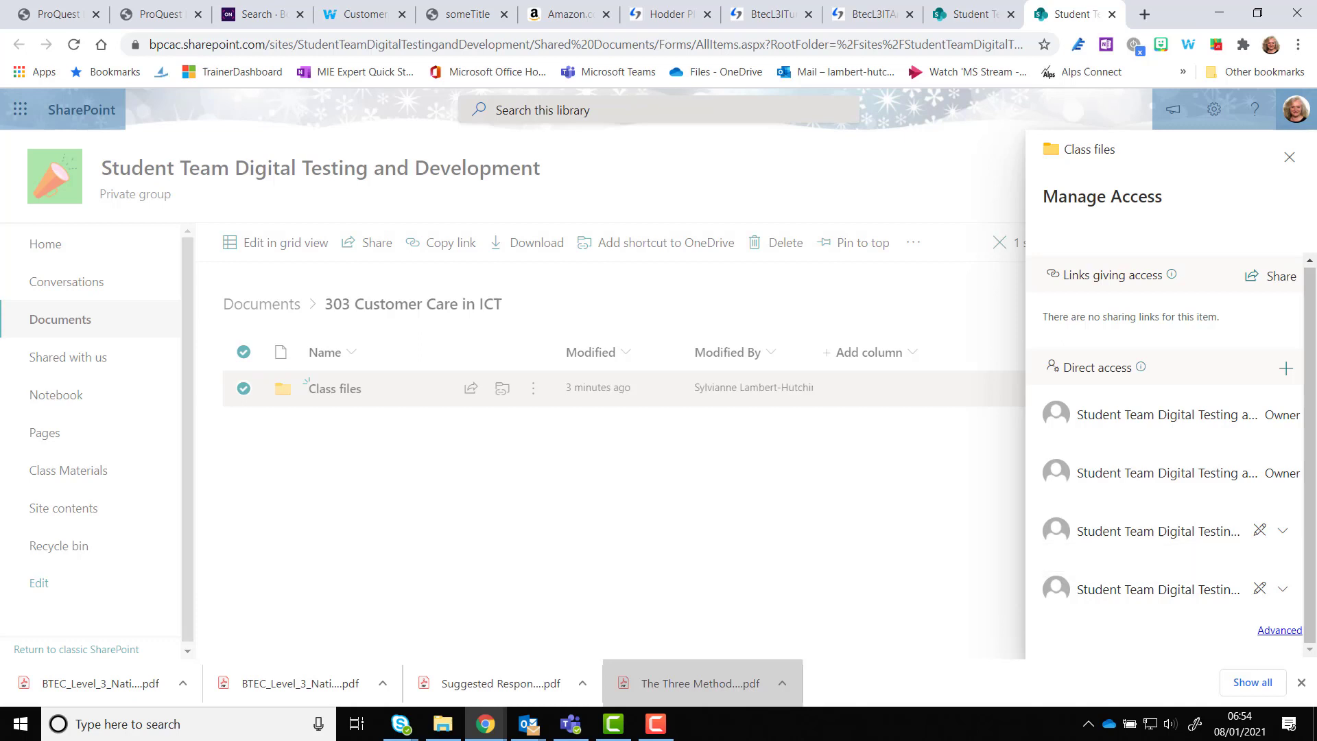
{"action": "left_click", "coordinate": [571, 724]}
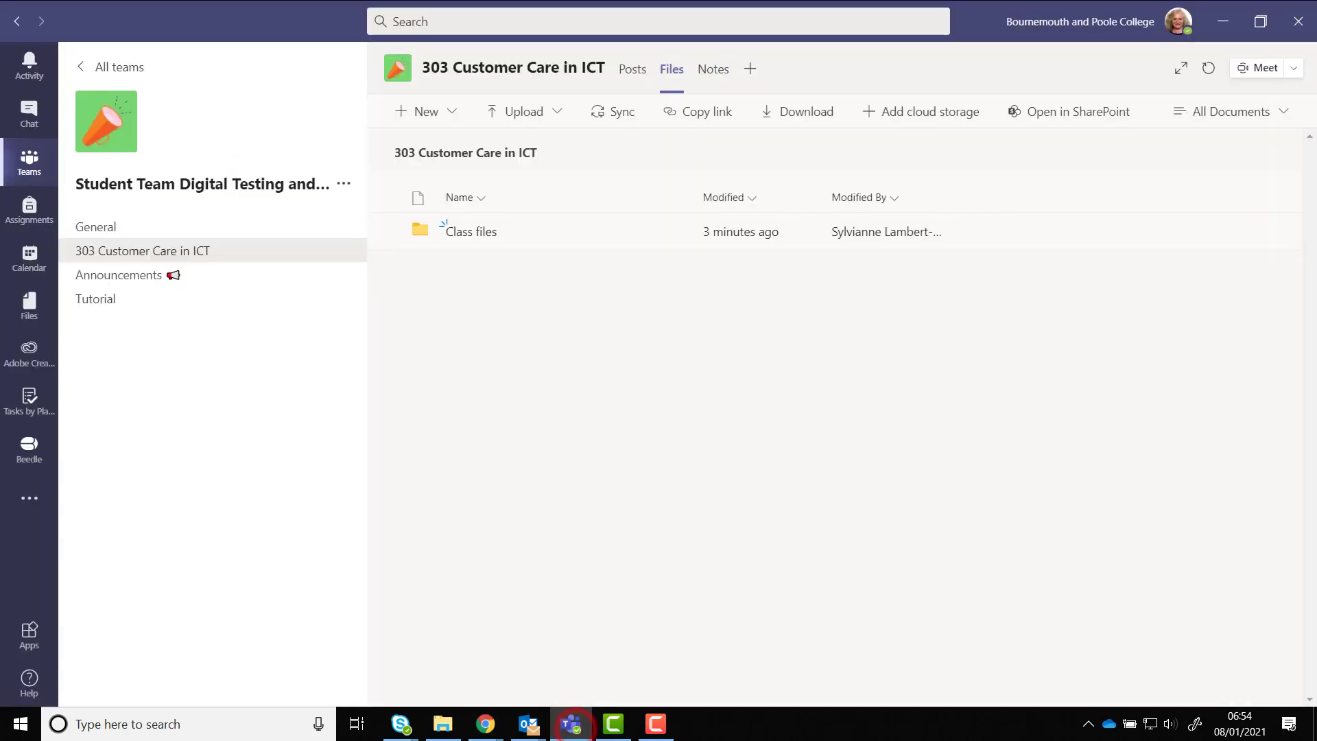